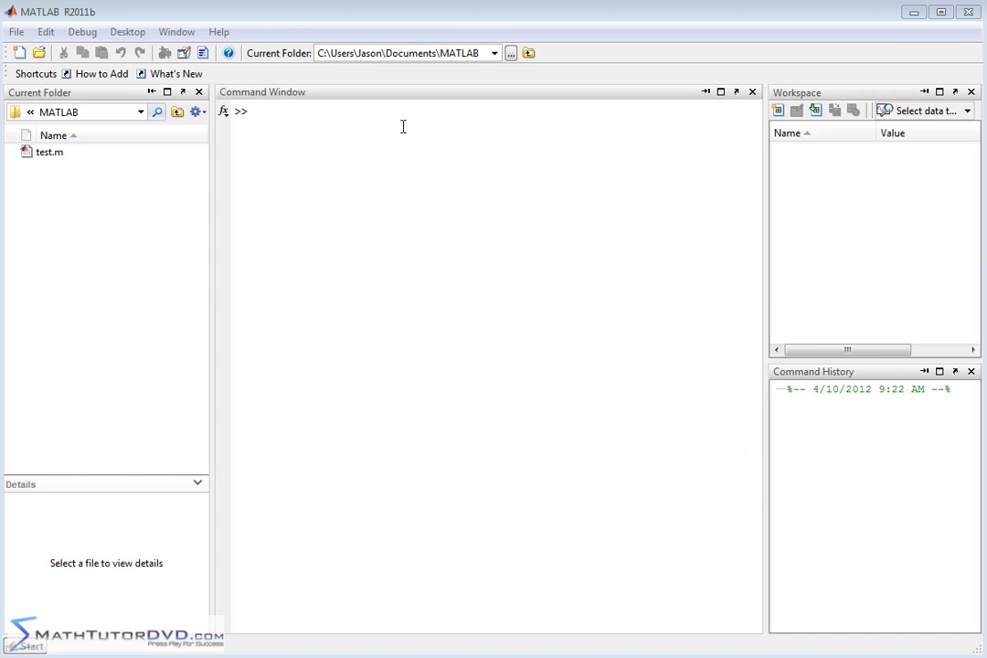
# Step: Define the vector x = [0 1 2 3 4 5 6 7] in the Command Window
pyautogui.click(350, 194)
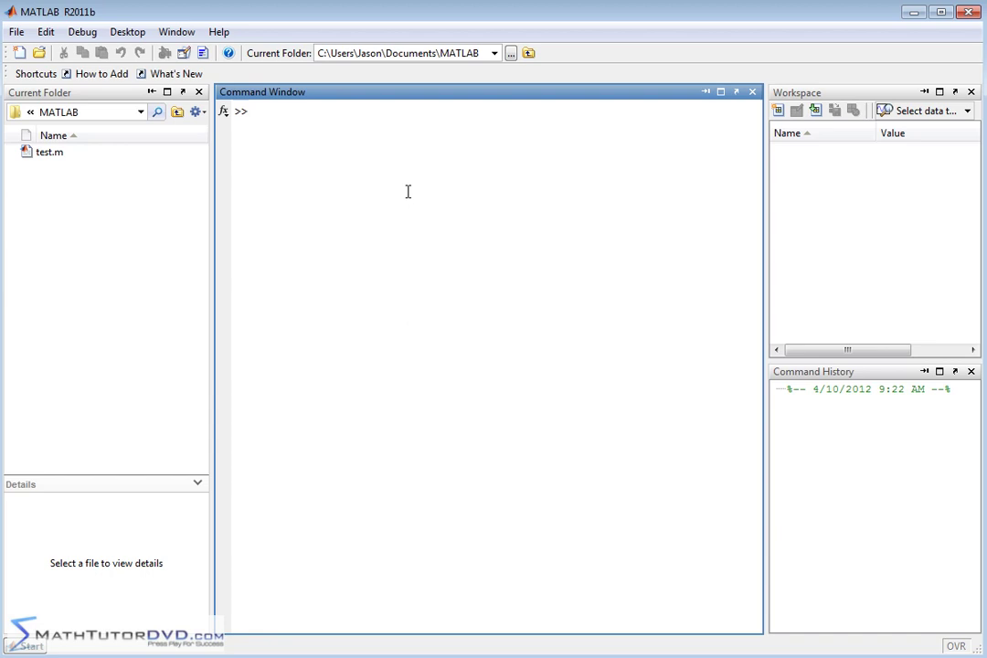
pyautogui.click(320, 174)
pyautogui.write('x')
pyautogui.write('=[')
pyautogui.write('0 1 2 3 4 5 6 7]')
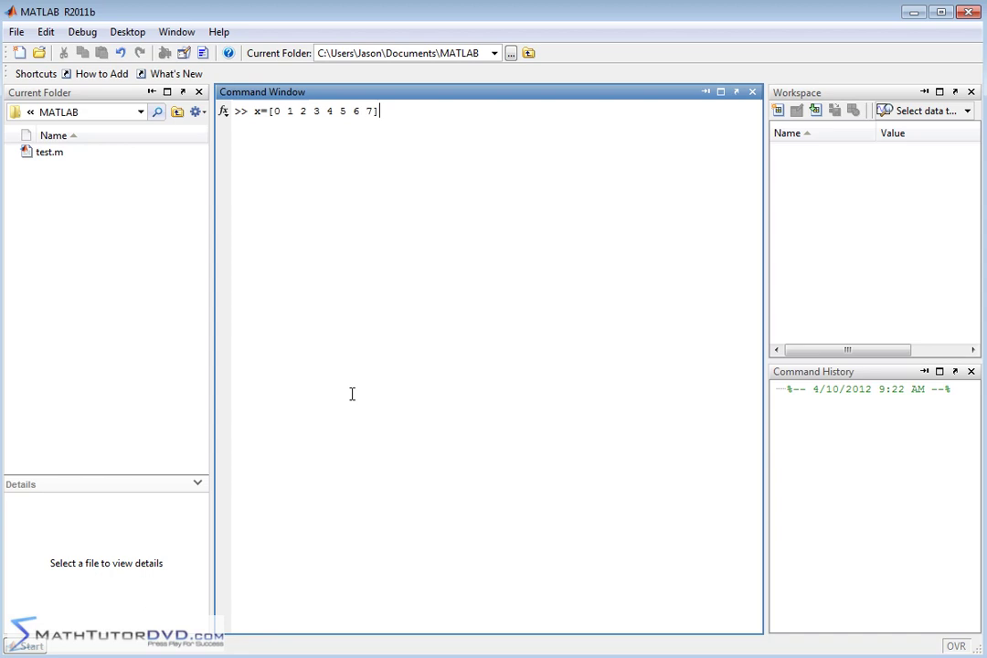
pyautogui.press('Return')
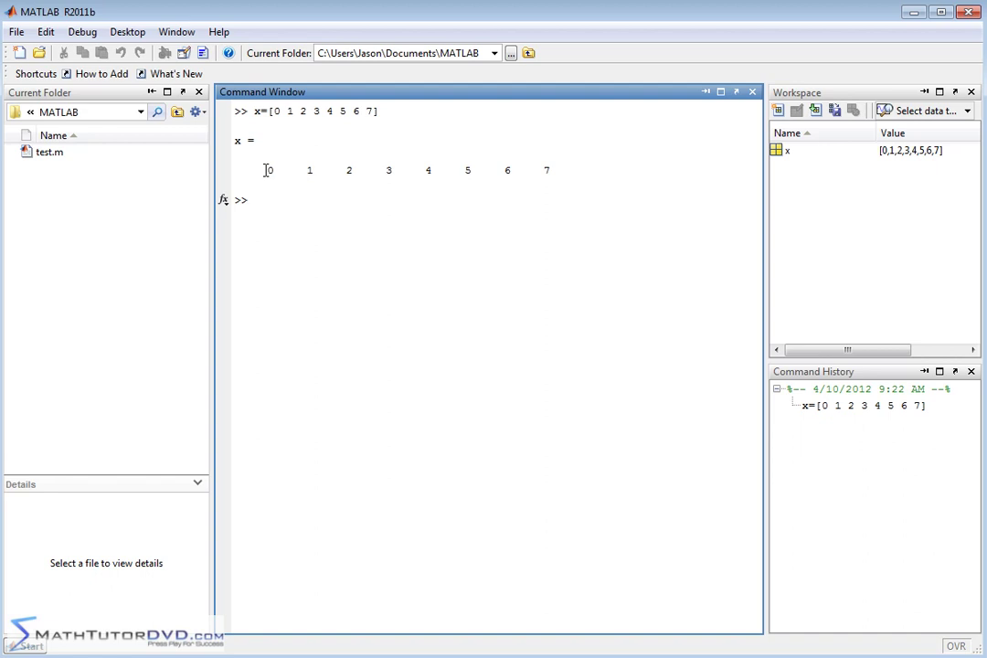
# Step: Define the vector y = [1 2 3 4 3 2 1 0], correcting a mistyped value
pyautogui.write('y=[1 2 3 4 5')
pyautogui.press('BackSpace')
pyautogui.write('3 2 1 0')
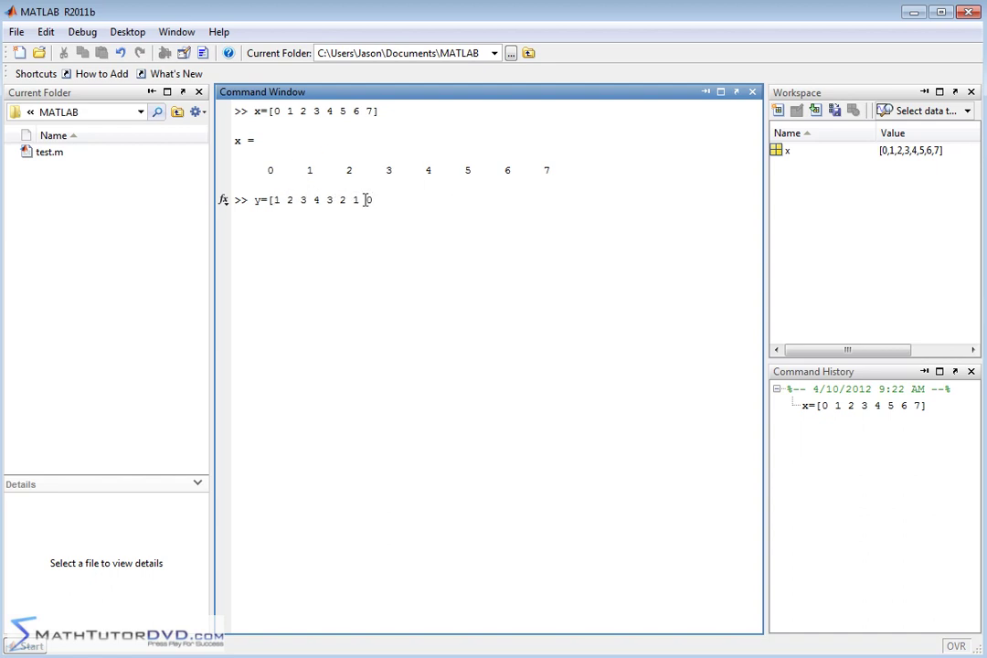
pyautogui.write(']')
pyautogui.press('Return')
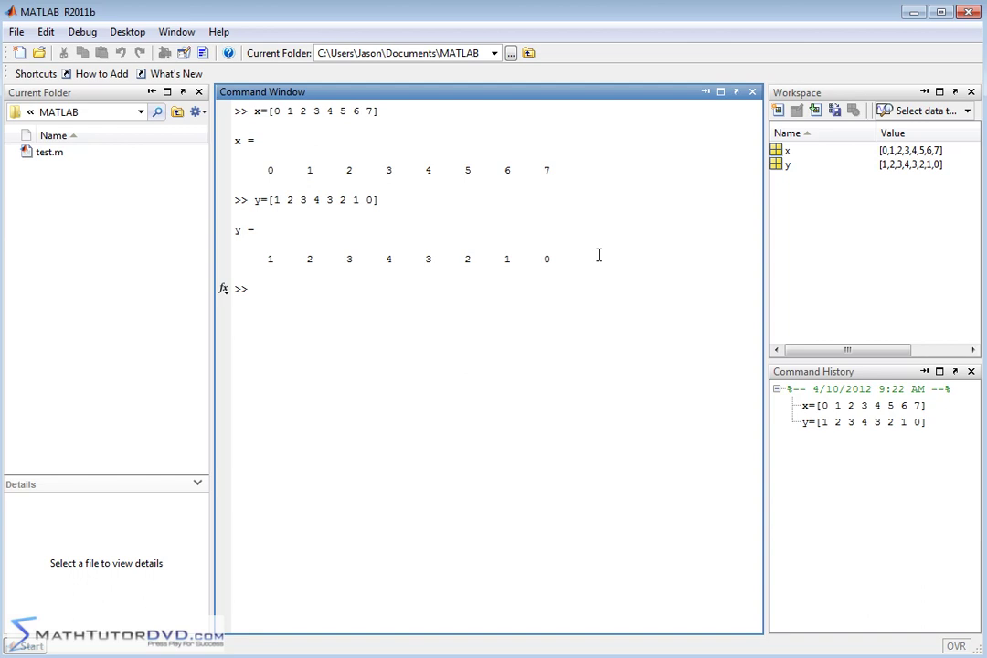
# Step: Run plot(x,y) to draw the triangular line in Figure 1
pyautogui.write('plot(x,y)')
pyautogui.click(284, 289)
pyautogui.doubleClick(288, 289)
pyautogui.doubleClick(304, 289)
pyautogui.click(338, 315)
pyautogui.click(384, 289)
pyautogui.press('Return')
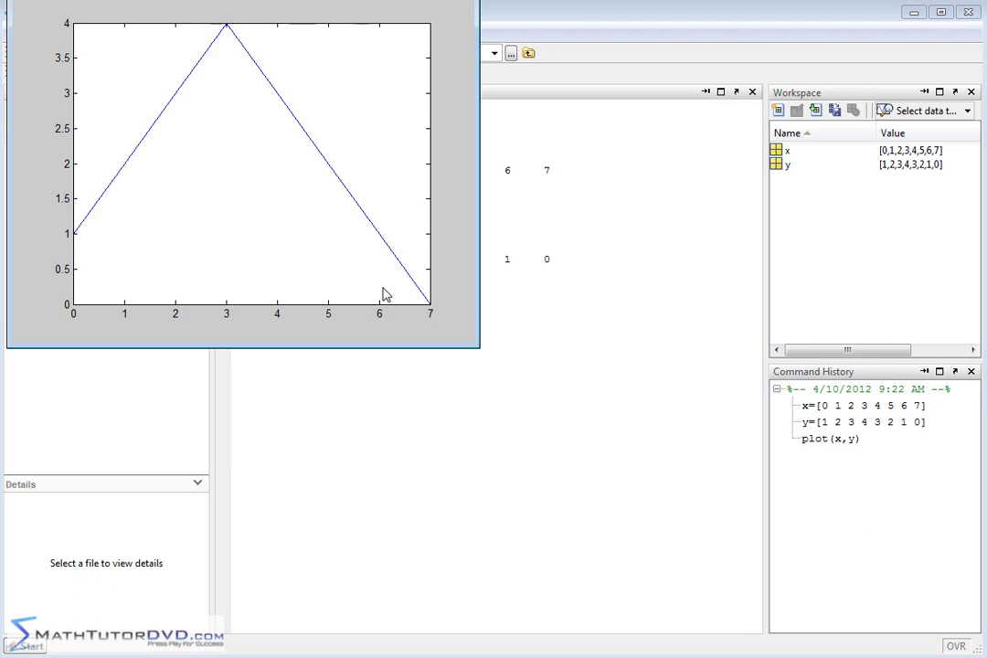
# Step: Move and resize the Figure 1 window to reveal the earlier command output
pyautogui.moveTo(336, 29); pyautogui.dragTo(552, 203)
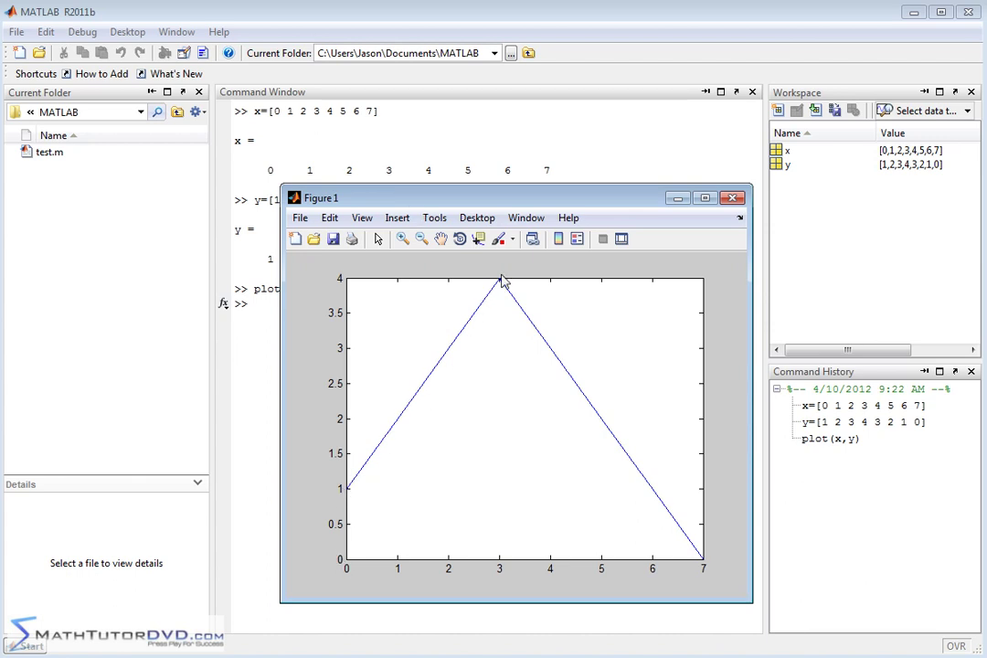
pyautogui.moveTo(402, 188); pyautogui.dragTo(404, 300)
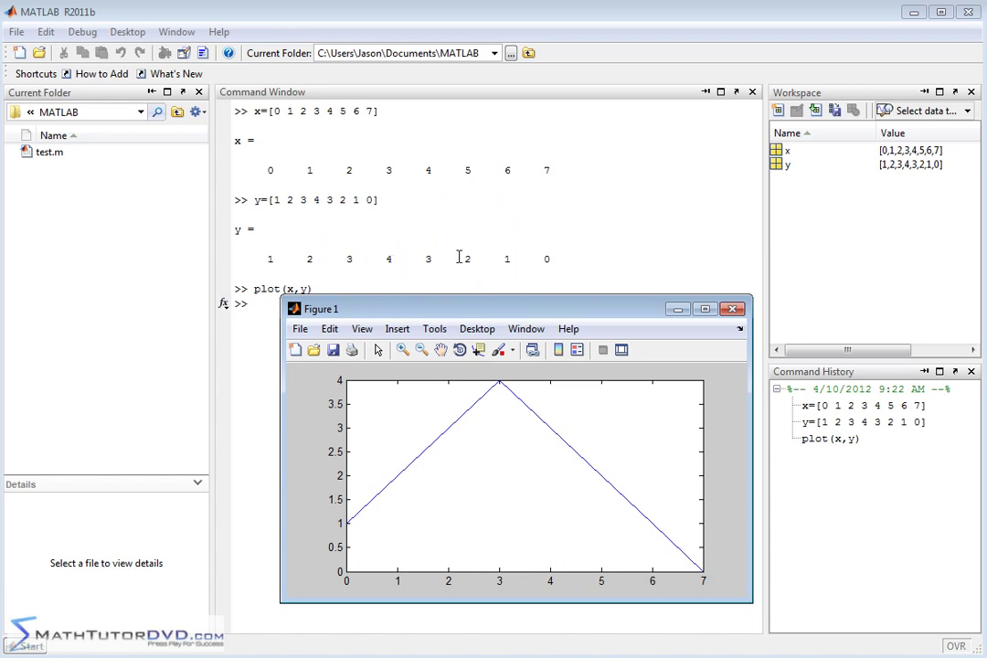
pyautogui.moveTo(502, 295)
pyautogui.mouseDown()
pyautogui.moveTo(503, 130)
pyautogui.moveTo(470, 144)
pyautogui.moveTo(421, 142)
pyautogui.mouseUp()
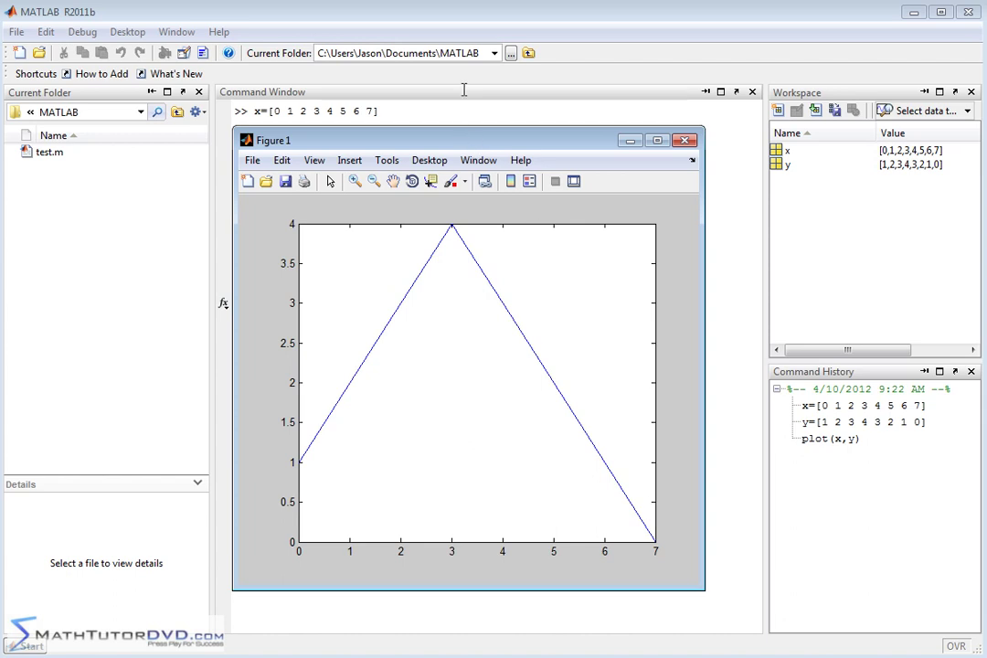
# Step: Title the plot 'My Favorite Plot' with the title command
pyautogui.click(451, 10)
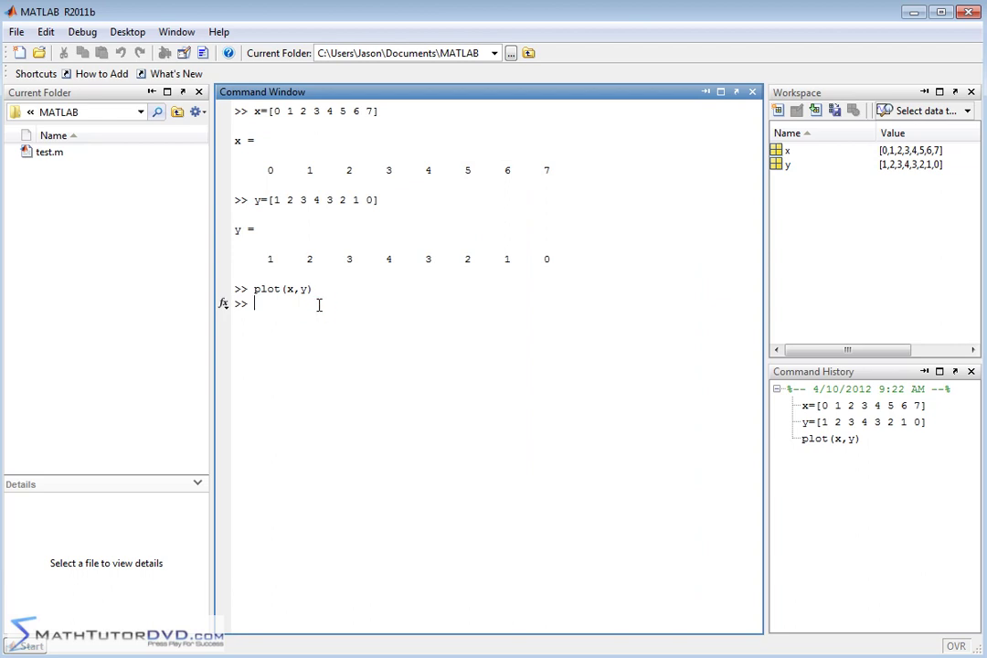
pyautogui.write("title('My Favorite Plot')")
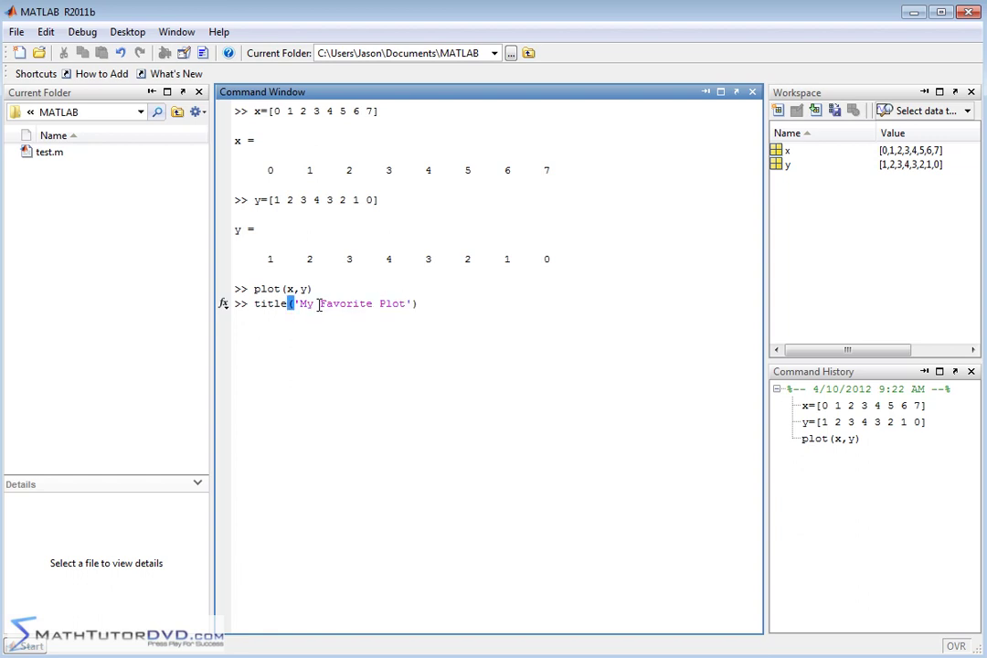
pyautogui.press('Return')
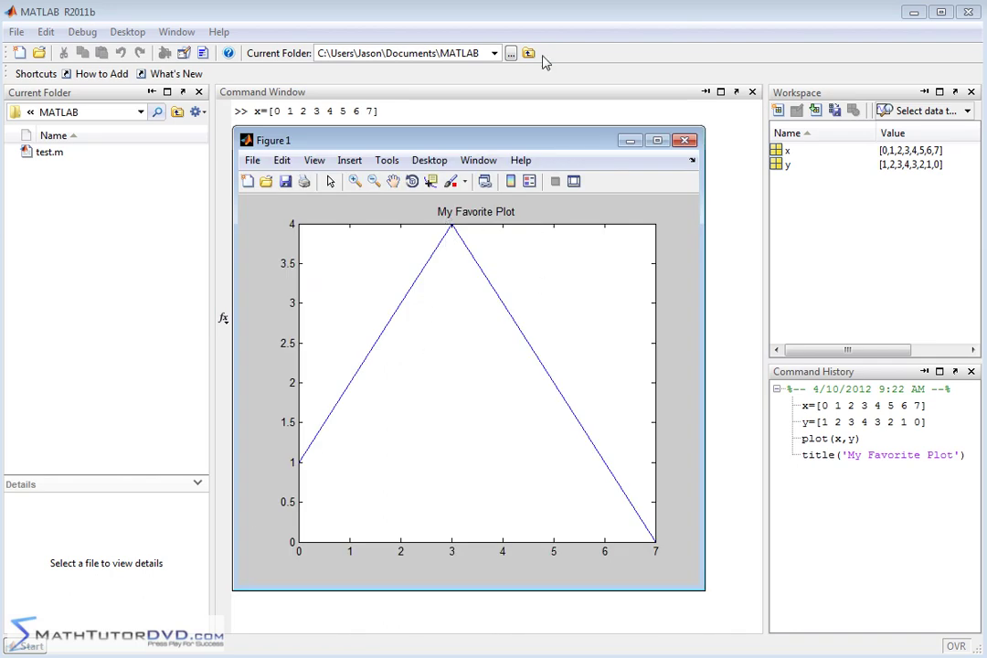
# Step: Label the horizontal axis 'x-axis' with xlabel
pyautogui.click(525, 17)
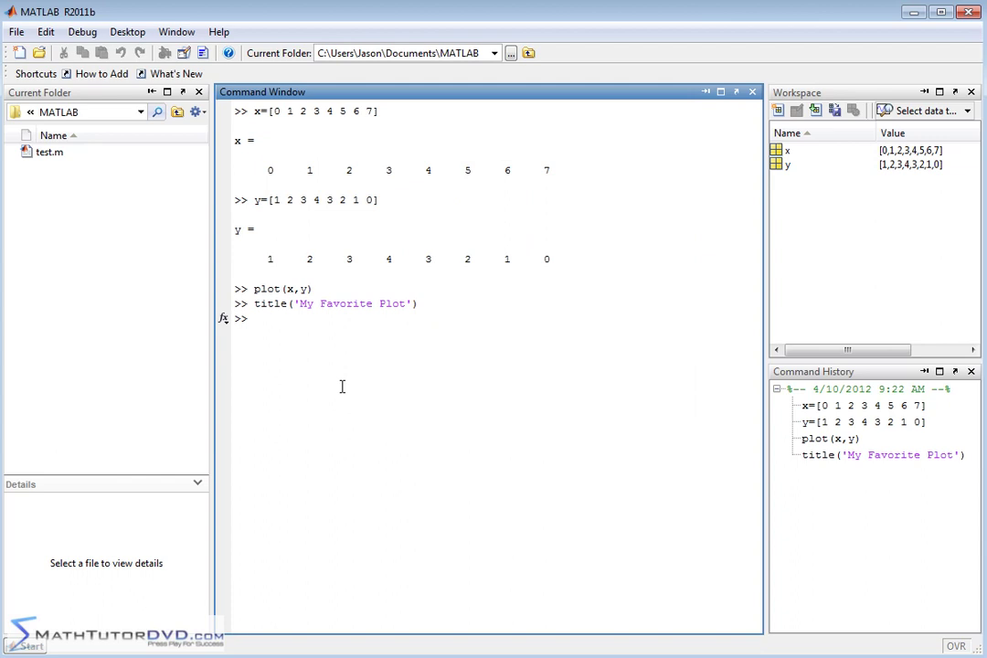
pyautogui.write('xlab')
pyautogui.write("')")
pyautogui.press('Return')
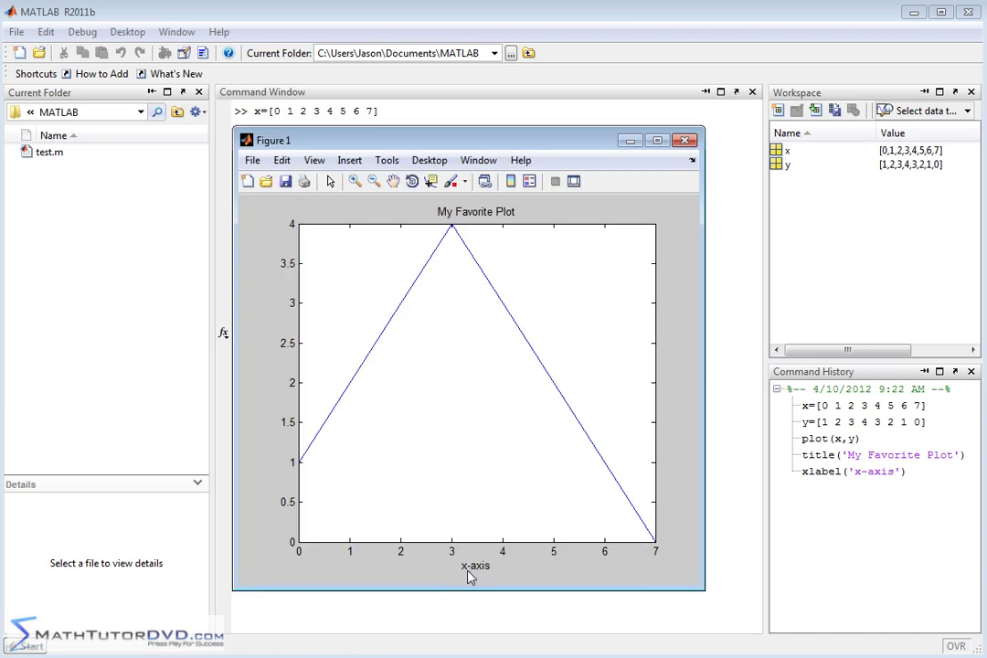
# Step: Run ylabel('y-axis') and bring Figure 1 forward to check the labels
pyautogui.click(414, 13)
pyautogui.write("ylabel('y-axis")
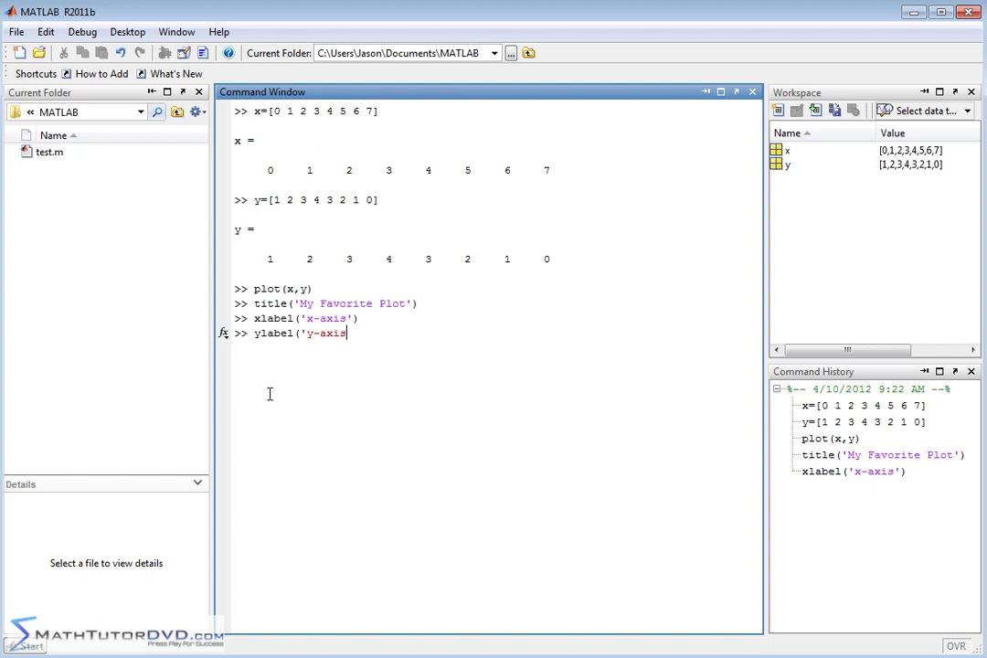
pyautogui.write("')")
pyautogui.press('Return')
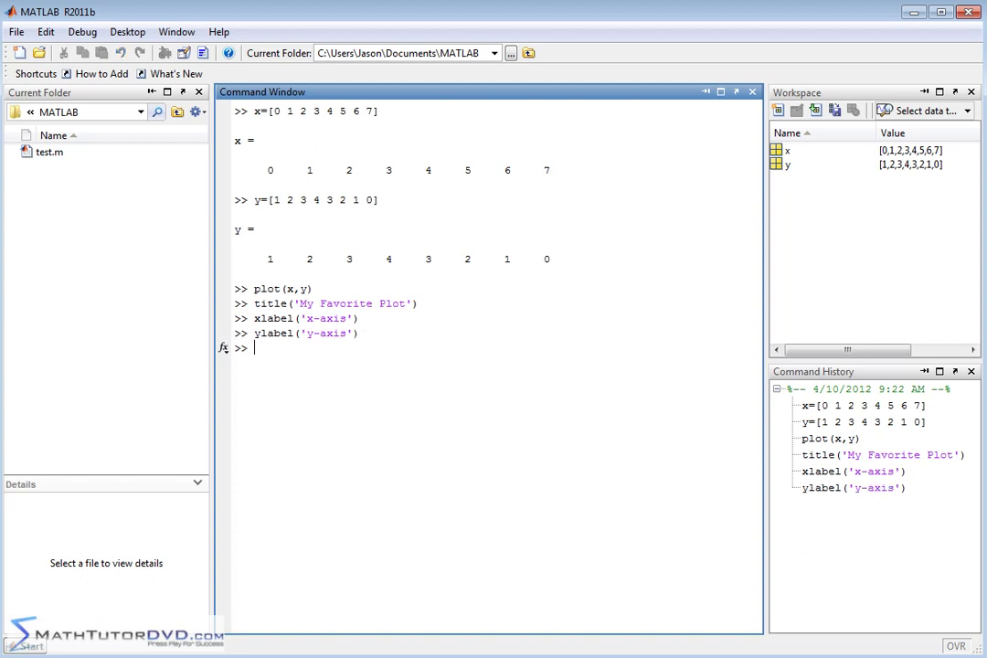
pyautogui.hotkey('alt', 'Tab')
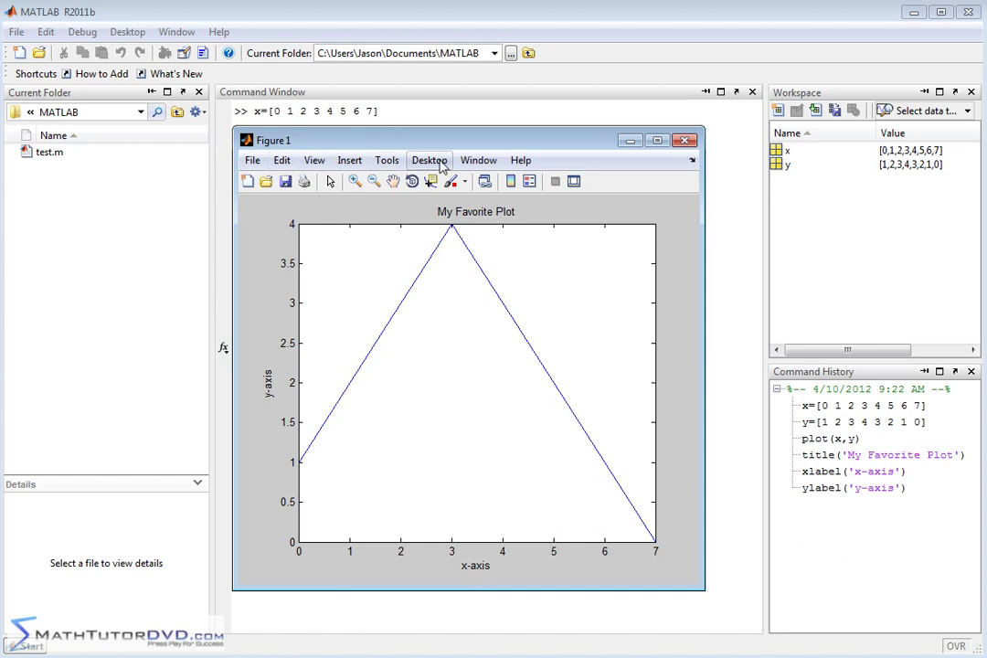
# Step: Edit the title on the figure via Insert so it reads 'My Favorite Martian'
pyautogui.click(352, 161)
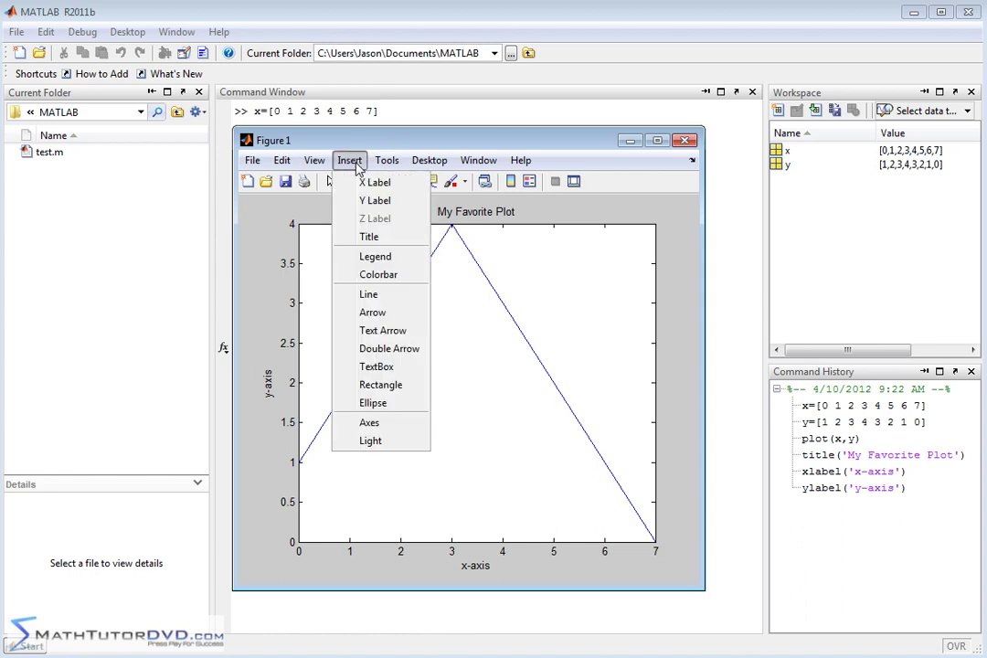
pyautogui.click(390, 237)
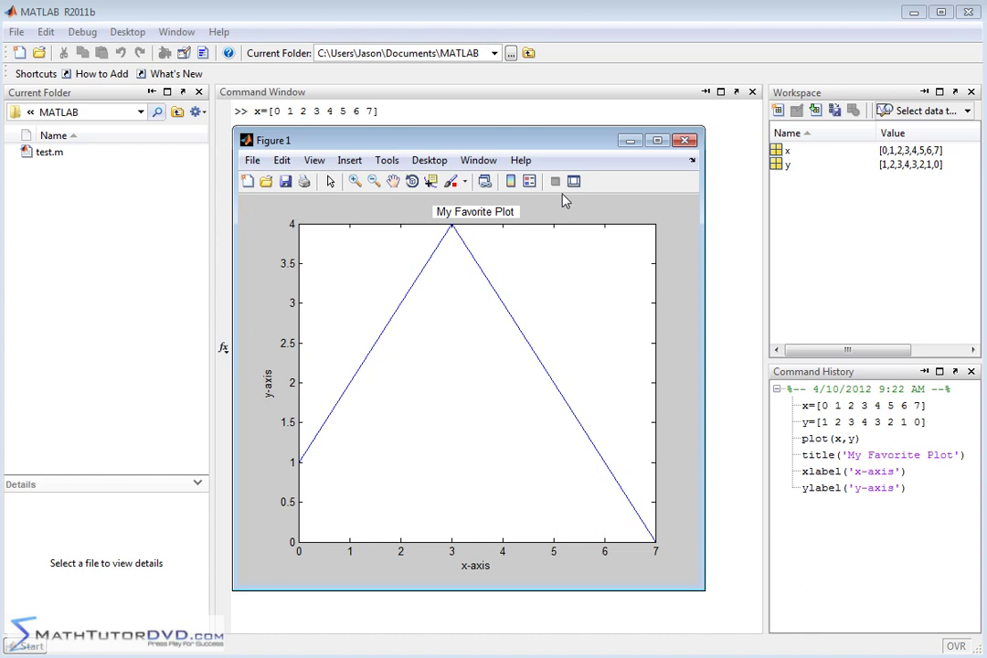
pyautogui.press('BackSpace')
pyautogui.press('BackSpace')
pyautogui.press('BackSpace')
pyautogui.press('BackSpace')
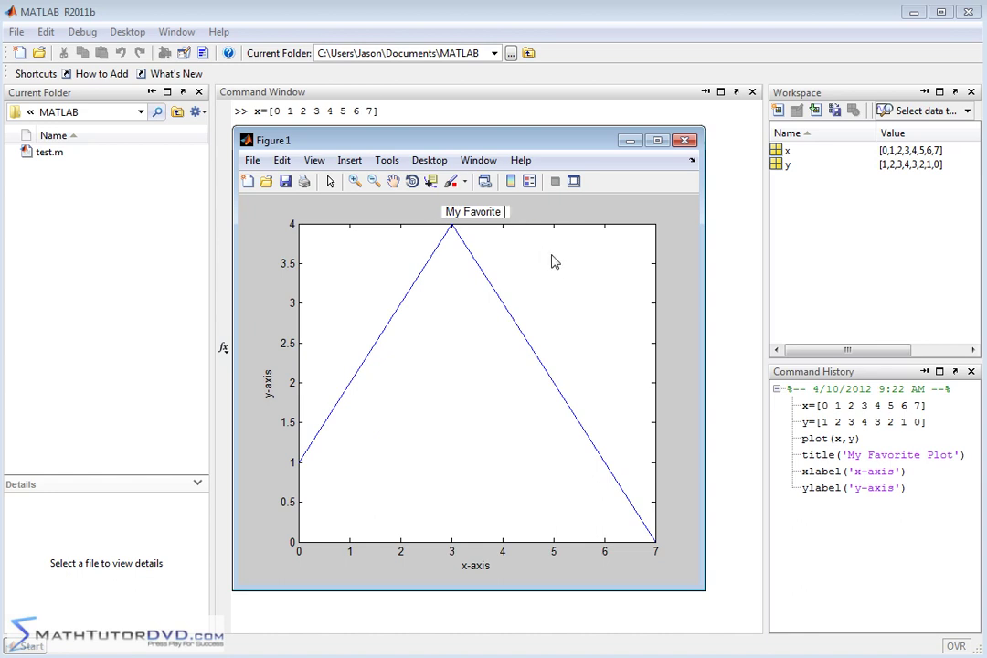
pyautogui.write('Martian')
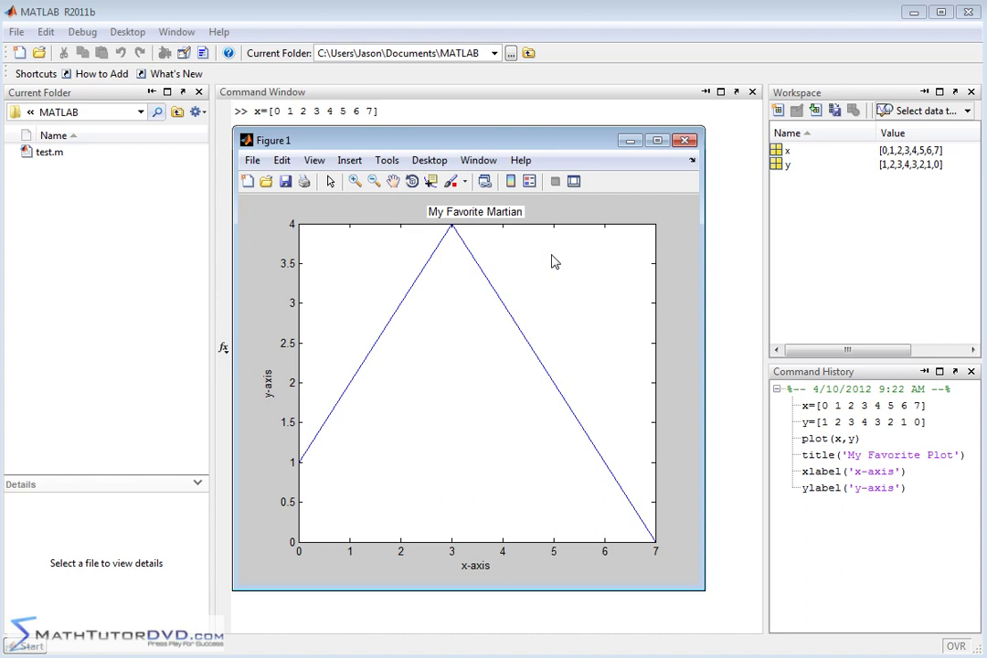
pyautogui.click(546, 201)
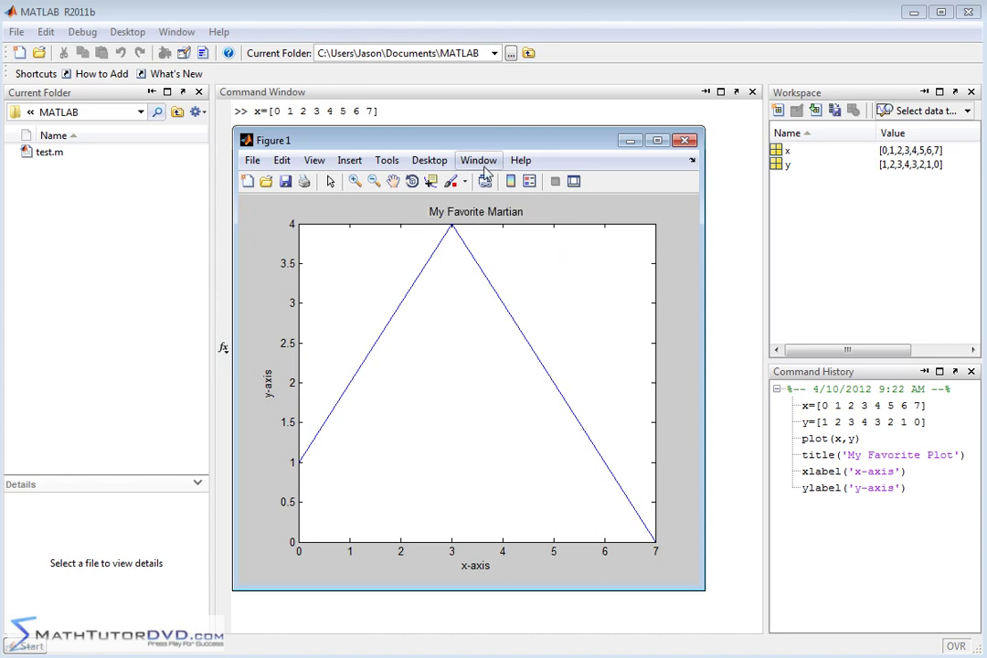
pyautogui.click(352, 160)
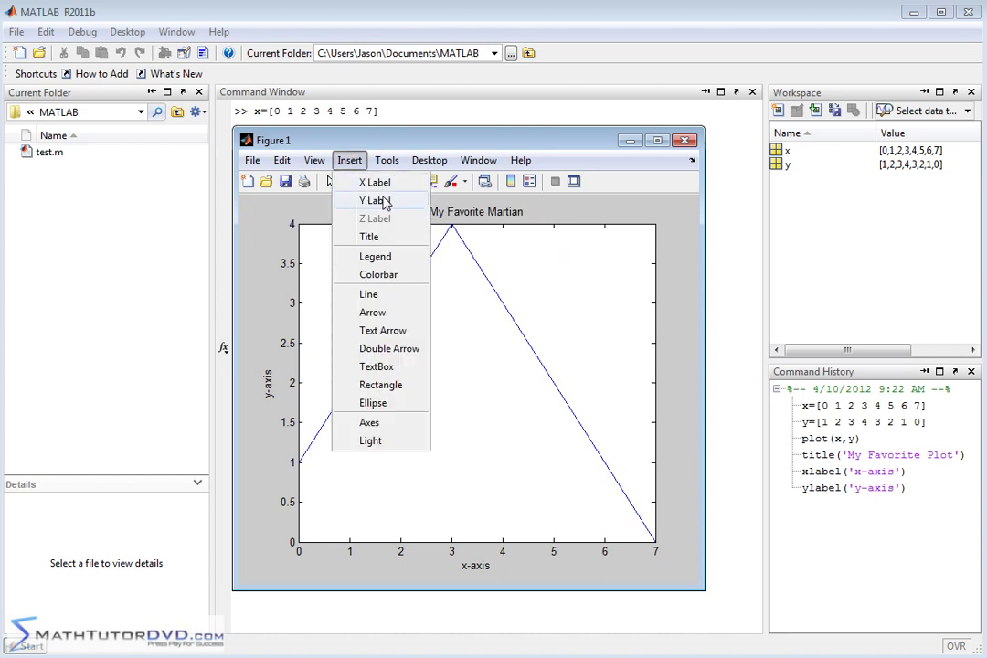
# Step: Replace the 'y-axis' label on the figure with 'Population of Martians'
pyautogui.click(382, 196)
pyautogui.press('BackSpace')
pyautogui.press('BackSpace')
pyautogui.press('BackSpace')
pyautogui.press('BackSpace')
pyautogui.press('BackSpace')
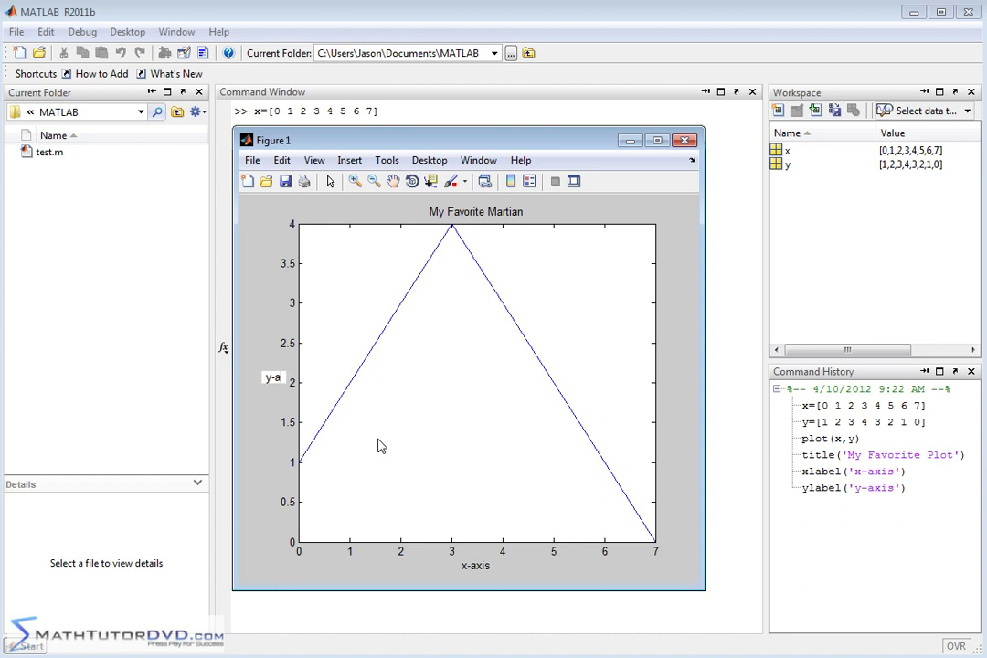
pyautogui.press('BackSpace')
pyautogui.write('Population of Martians')
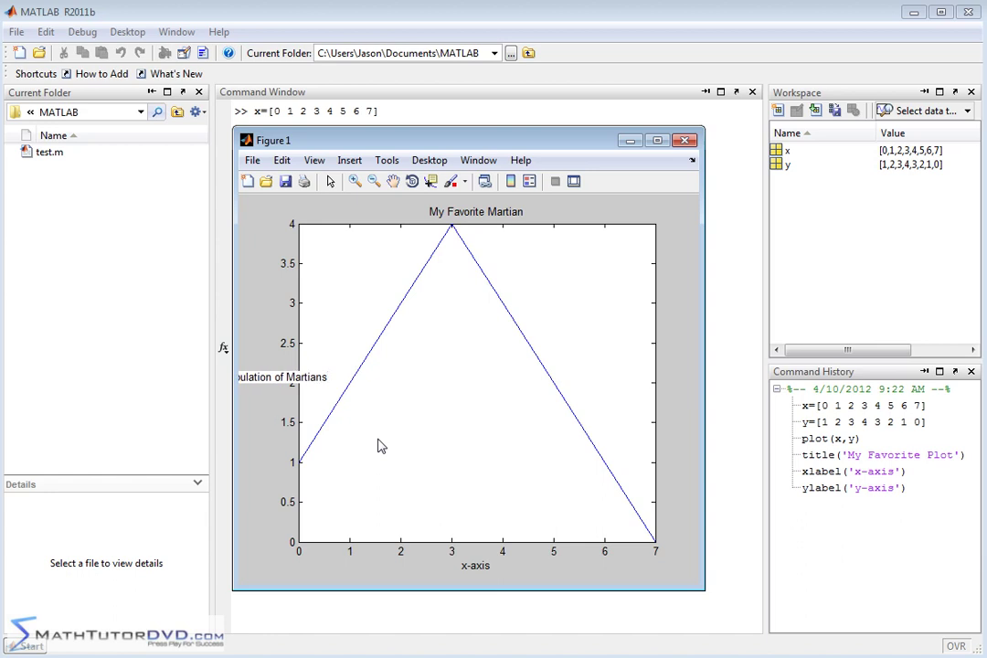
pyautogui.click(253, 443)
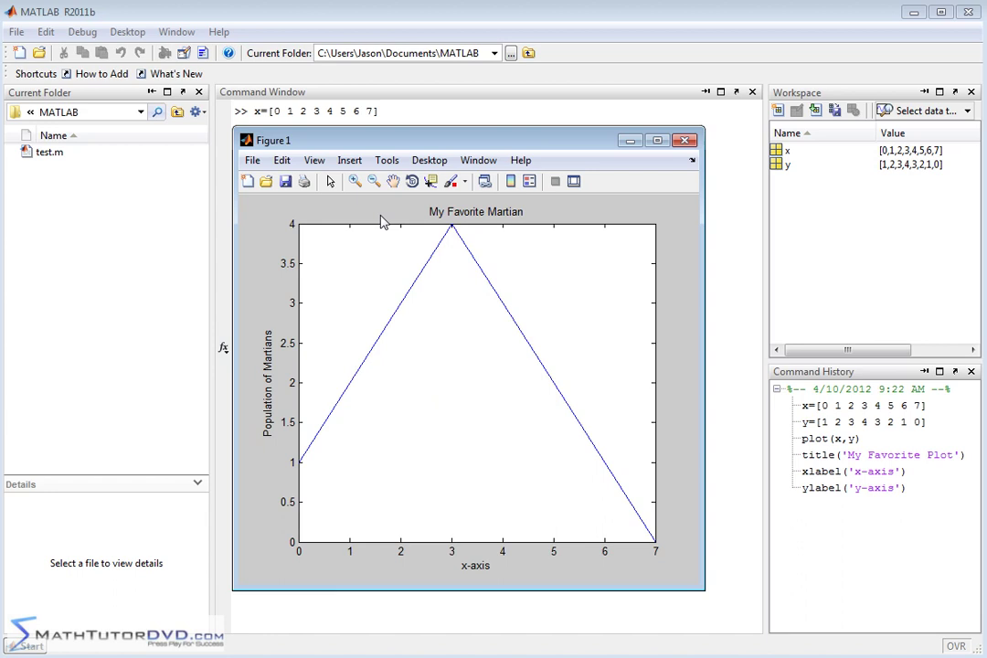
pyautogui.click(354, 161)
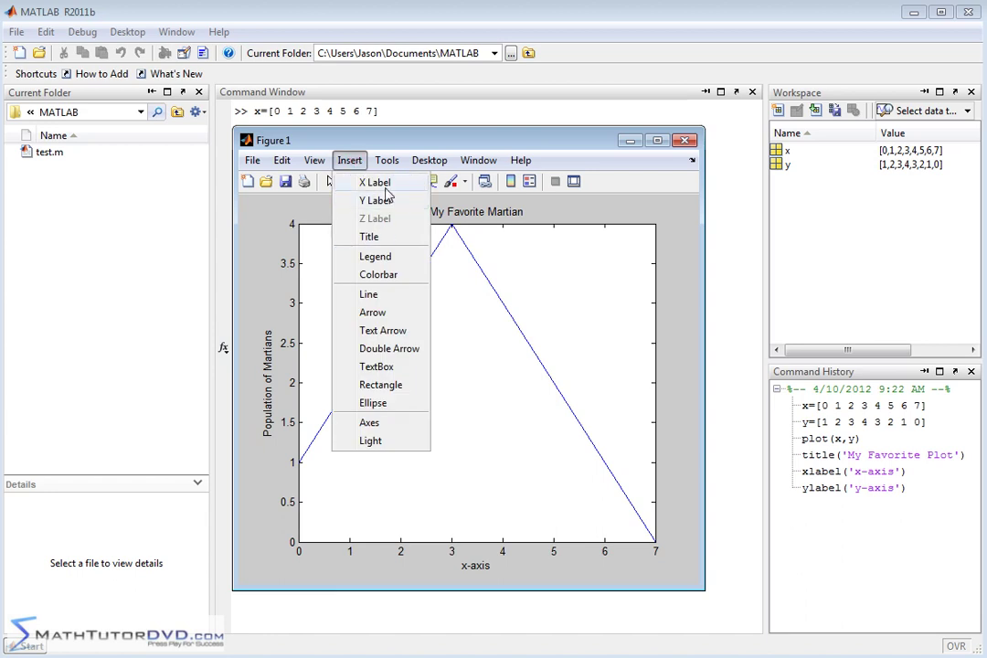
pyautogui.click(689, 231)
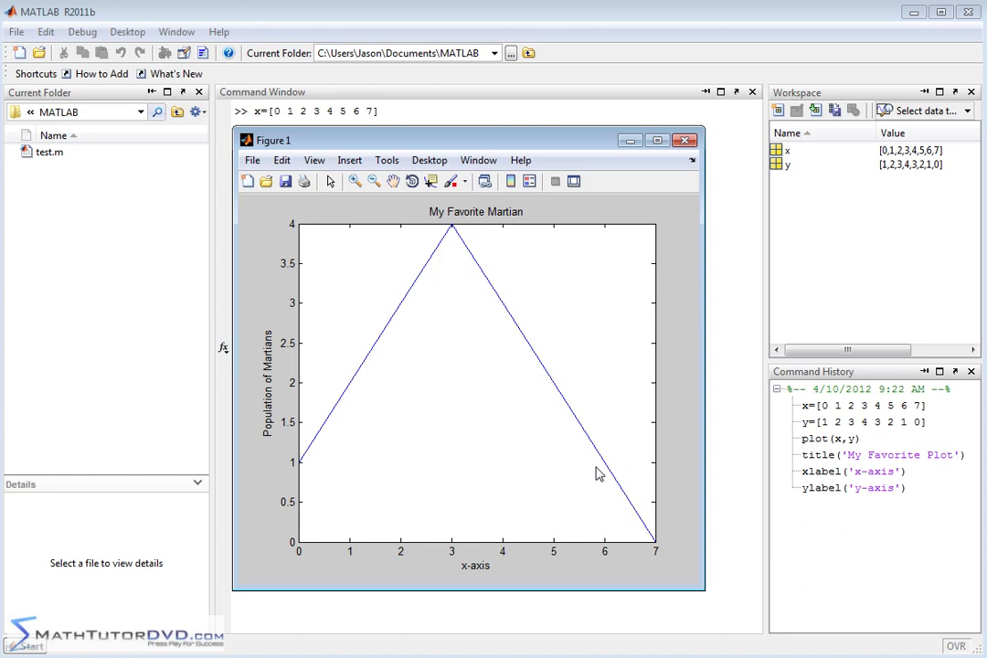
pyautogui.click(354, 182)
pyautogui.moveTo(320, 334); pyautogui.dragTo(427, 404)
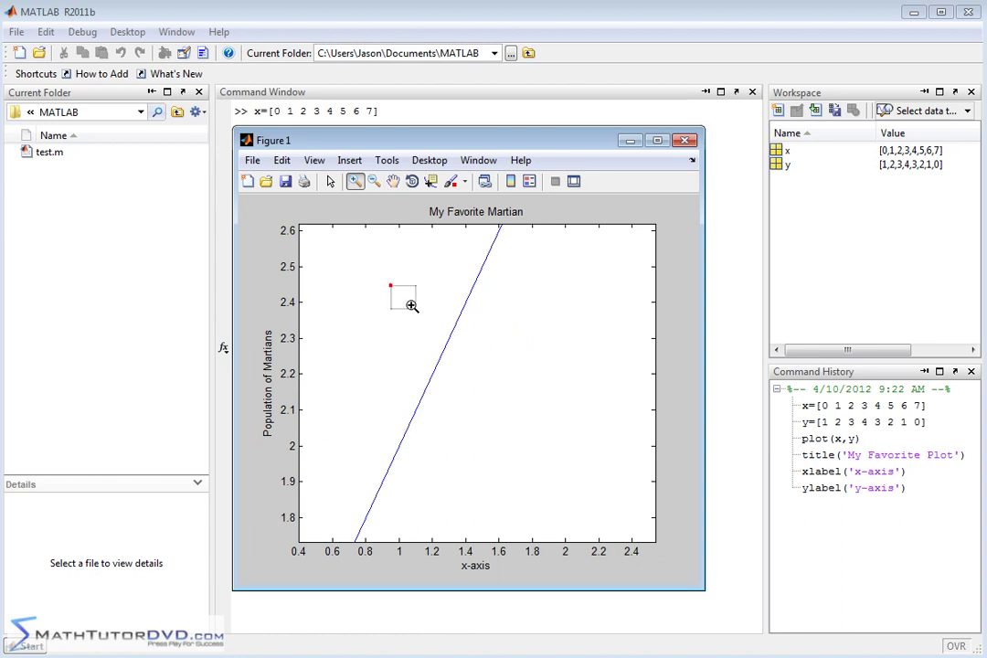
pyautogui.moveTo(392, 288); pyautogui.dragTo(536, 412)
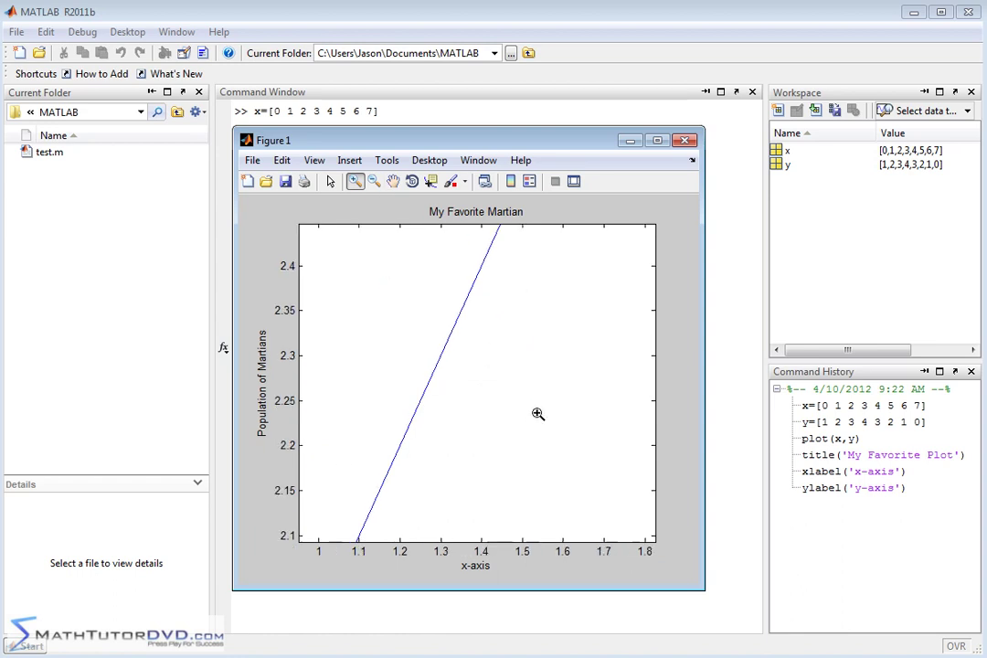
pyautogui.click(355, 181)
pyautogui.click(374, 181)
pyautogui.click(450, 347)
pyautogui.click(450, 348)
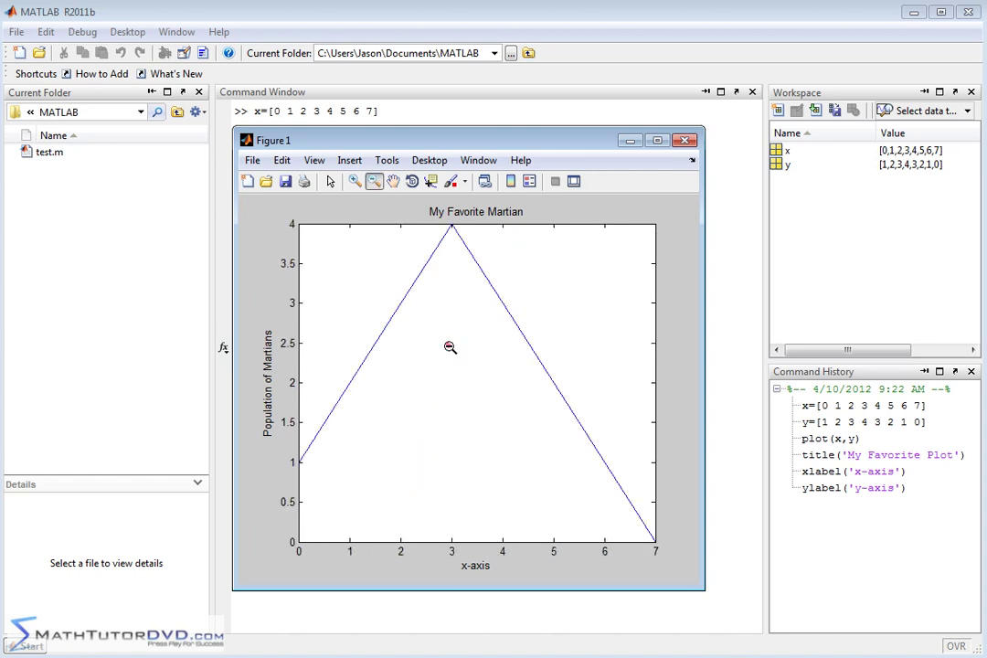
pyautogui.click(355, 181)
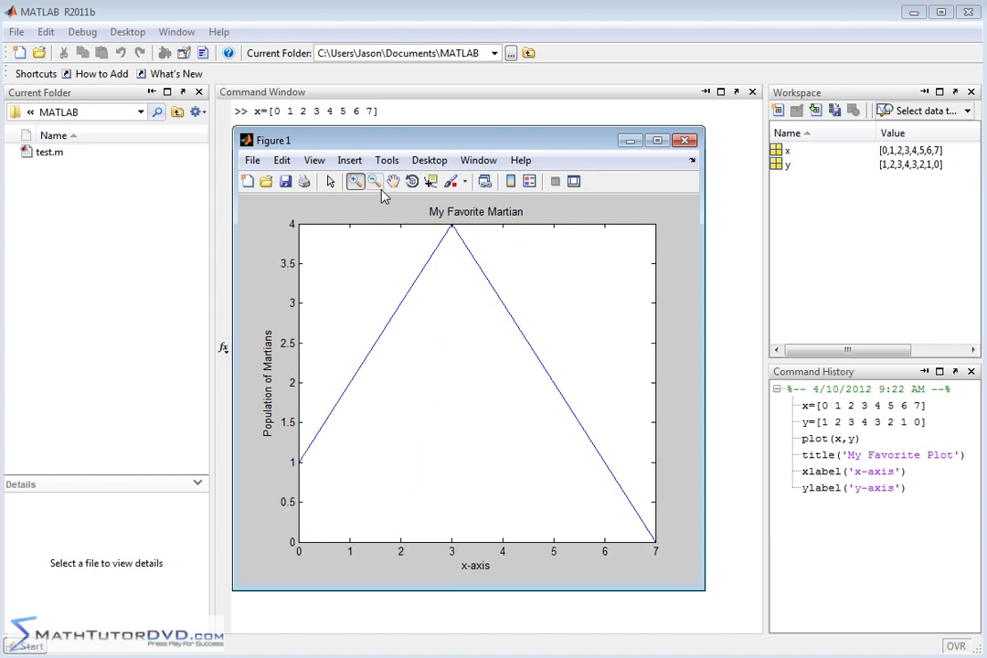
pyautogui.click(393, 181)
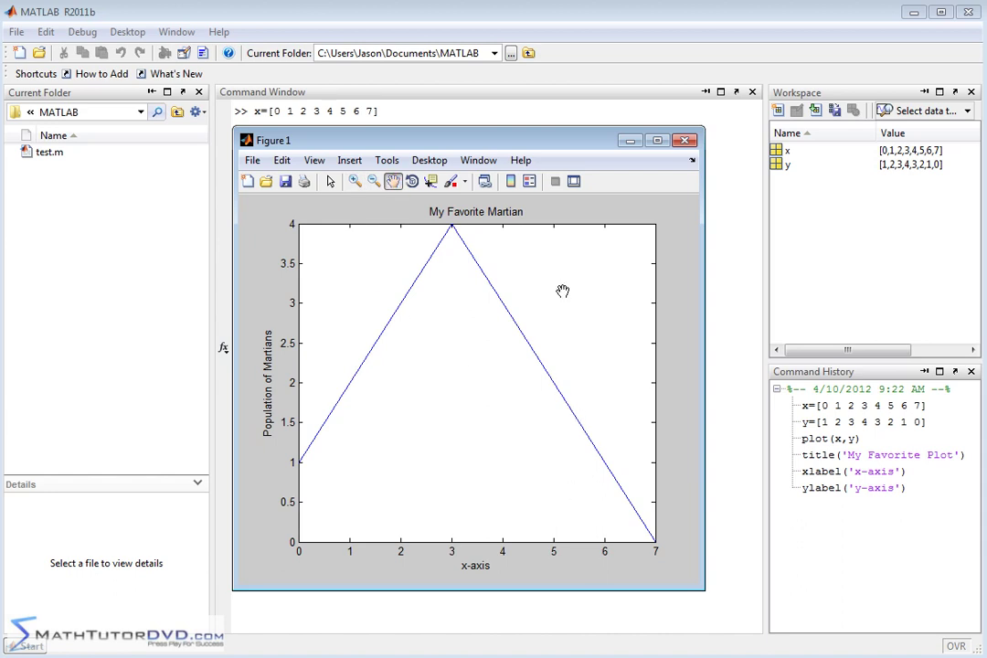
# Step: Use the Data Cursor to read points (1,2), (2,3), (3,4), (4,3) and (5,2)
pyautogui.click(432, 182)
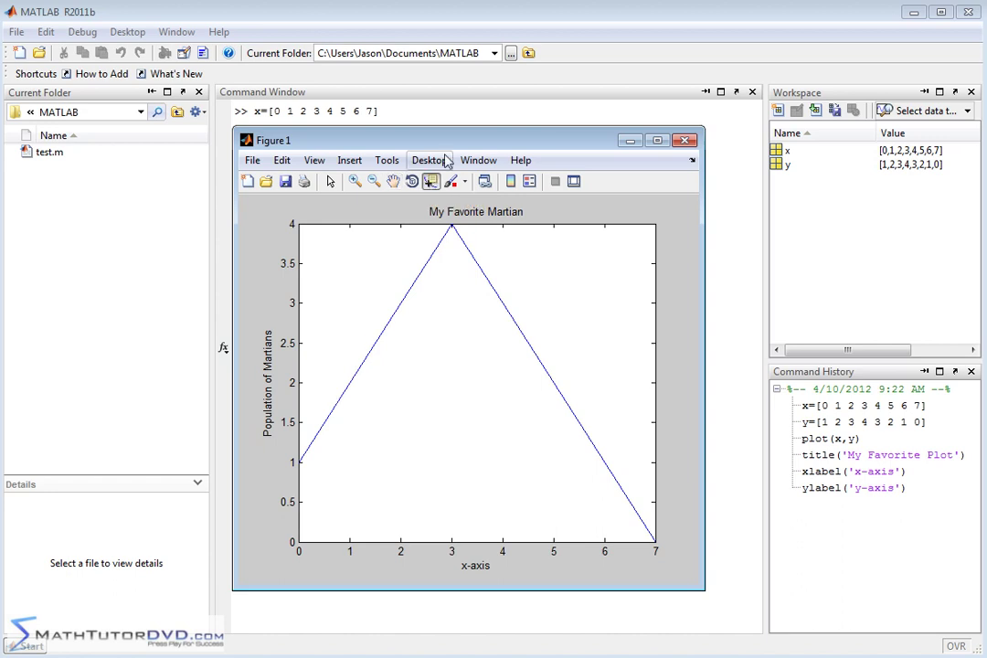
pyautogui.click(333, 410)
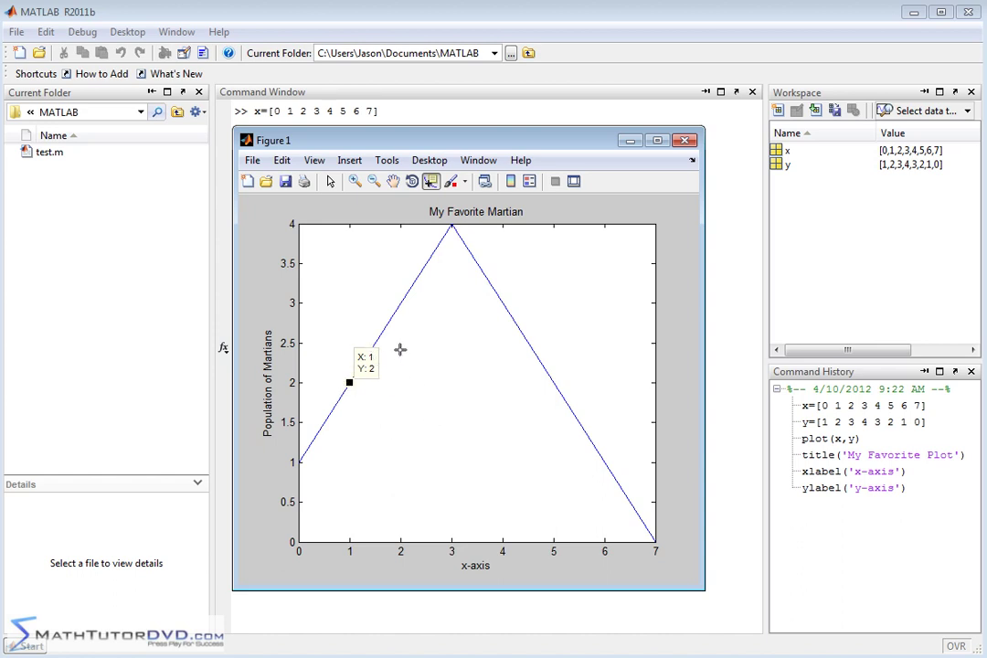
pyautogui.click(402, 301)
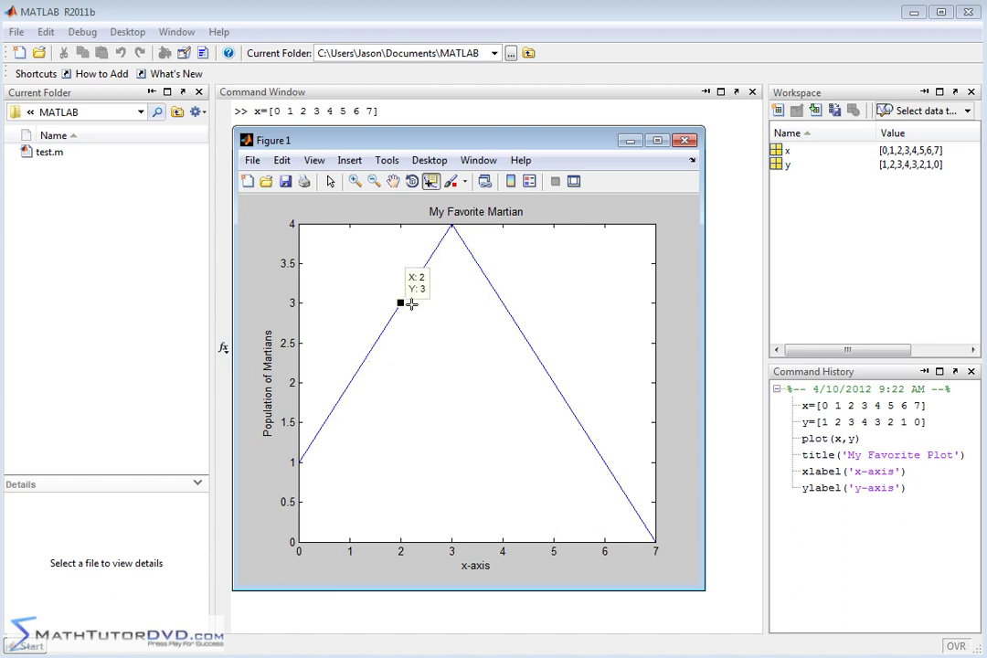
pyautogui.click(452, 227)
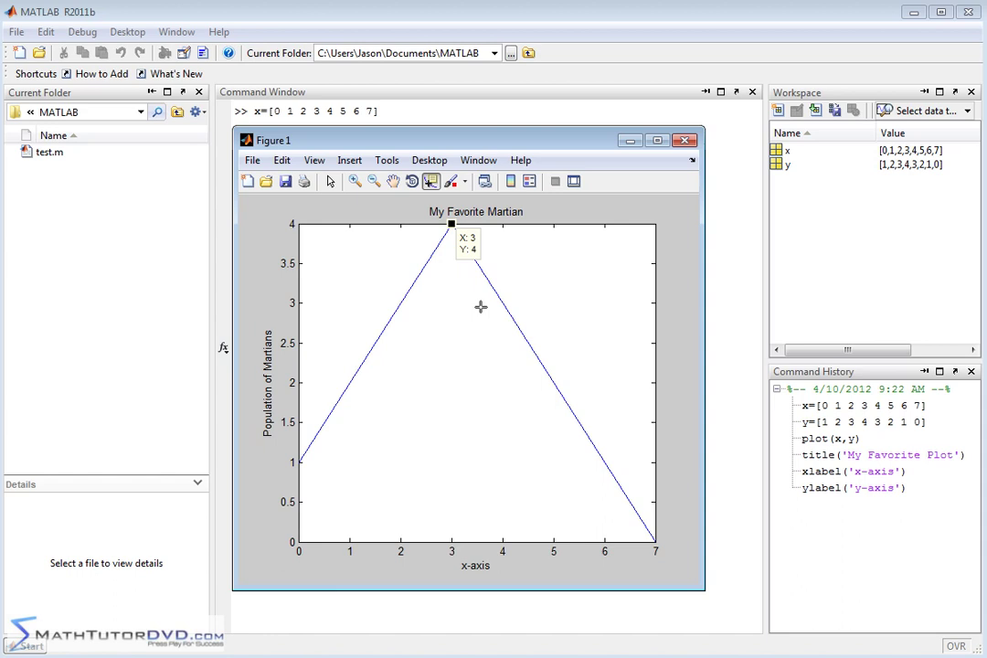
pyautogui.click(503, 305)
pyautogui.click(553, 383)
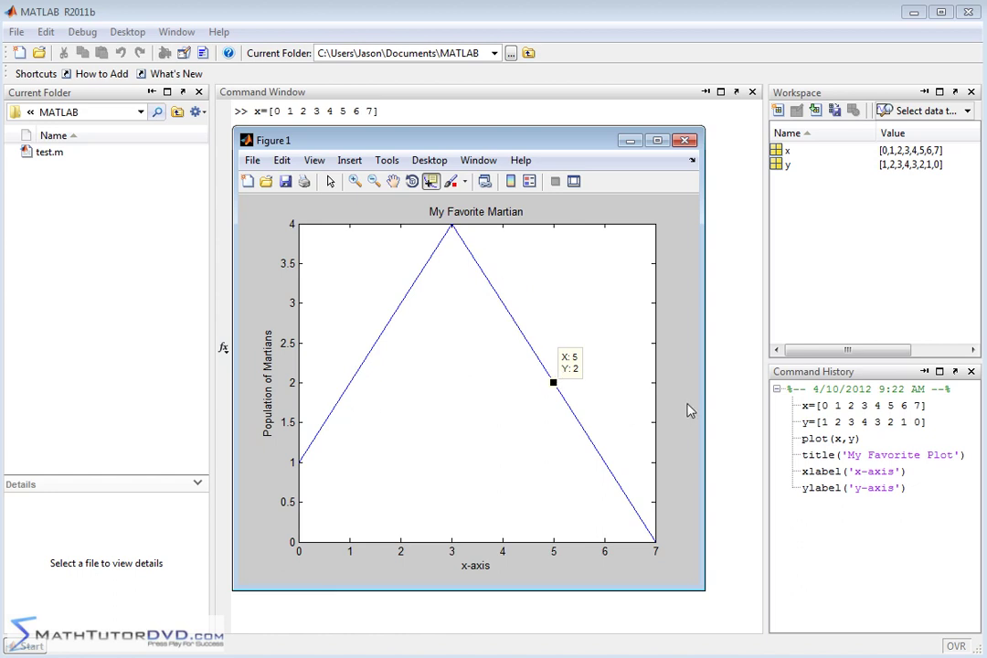
# Step: Step the data tip along the line with arrow keys, leaving it at (1,2)
pyautogui.press('Left')
pyautogui.press('Left')
pyautogui.press('Left')
pyautogui.press('Left')
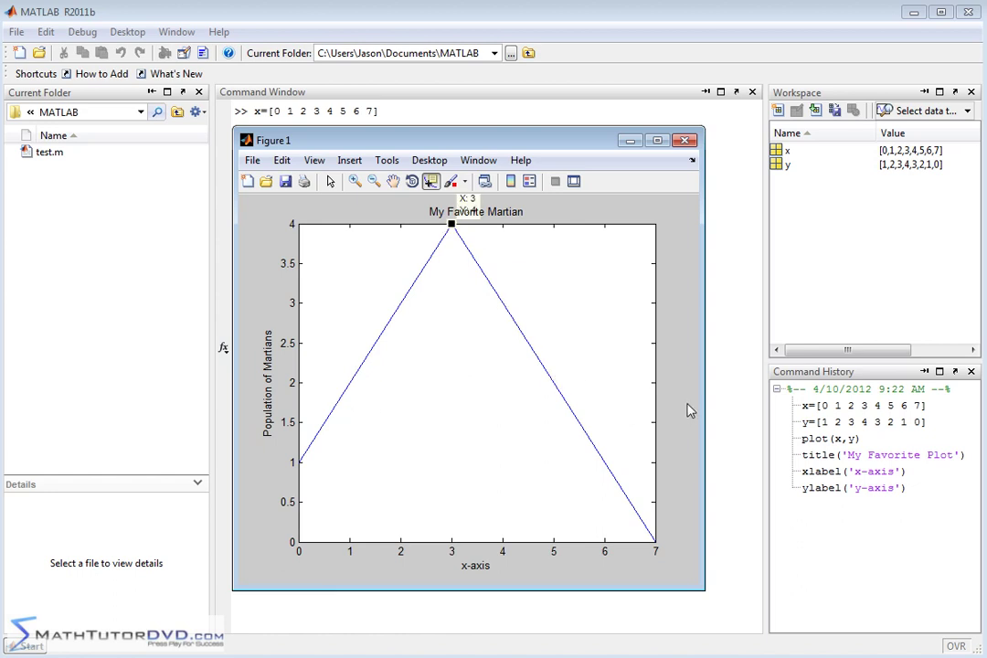
pyautogui.press('Right')
pyautogui.press('Right')
pyautogui.press('Right')
pyautogui.press('Right')
pyautogui.press('Right')
pyautogui.press('Left')
pyautogui.press('Left')
pyautogui.press('Left')
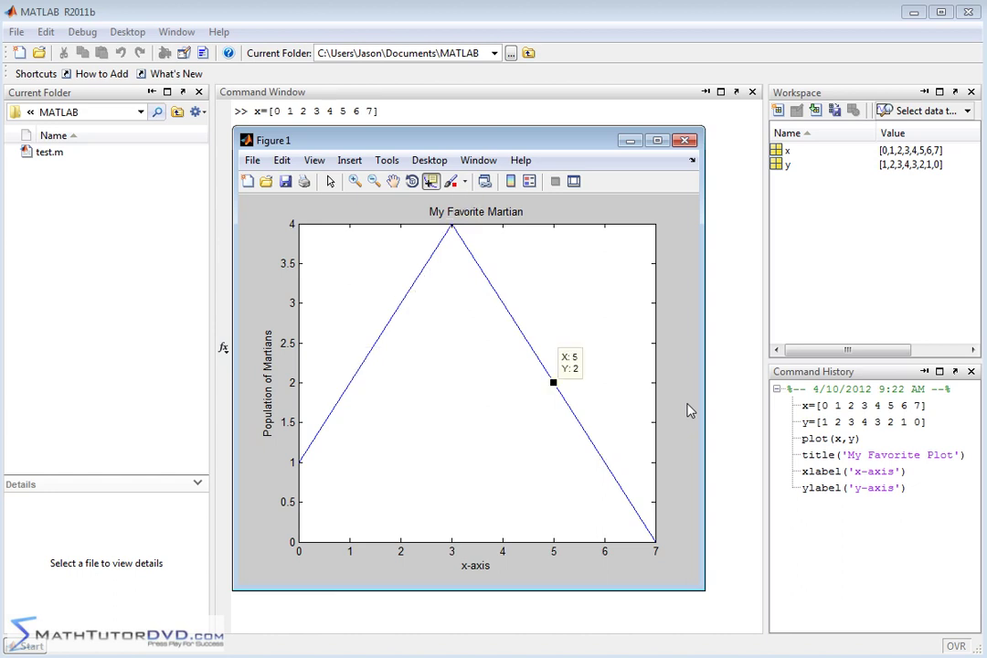
pyautogui.press('Left')
pyautogui.press('Left')
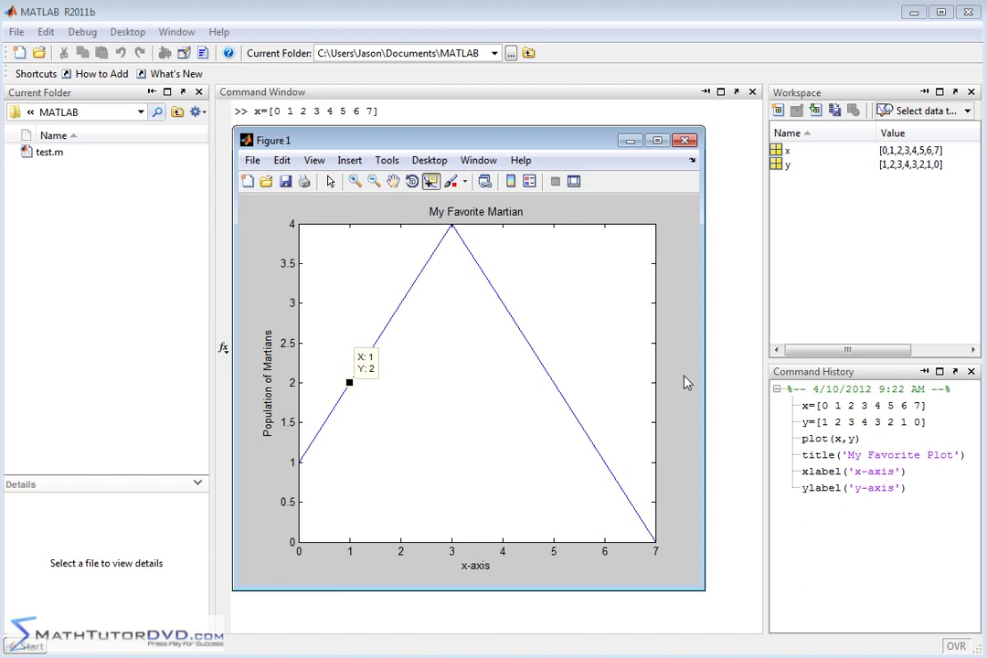
pyautogui.click(546, 17)
# Step: Select the whole figure with Edit Plot and use Edit > Copy Figure
pyautogui.click(282, 203)
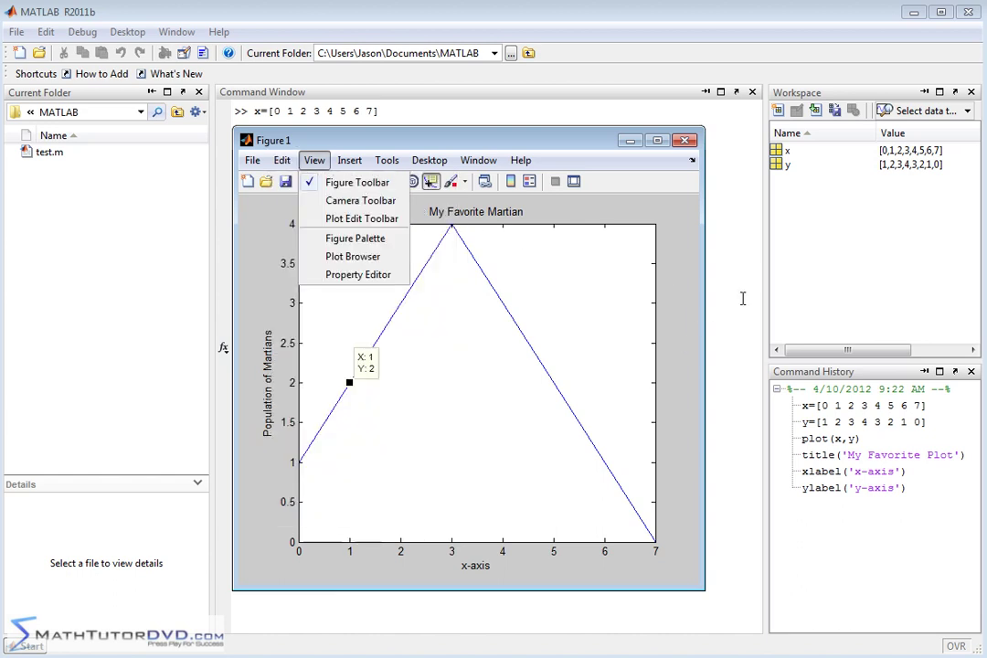
pyautogui.press('Escape')
pyautogui.click(587, 284)
pyautogui.click(330, 182)
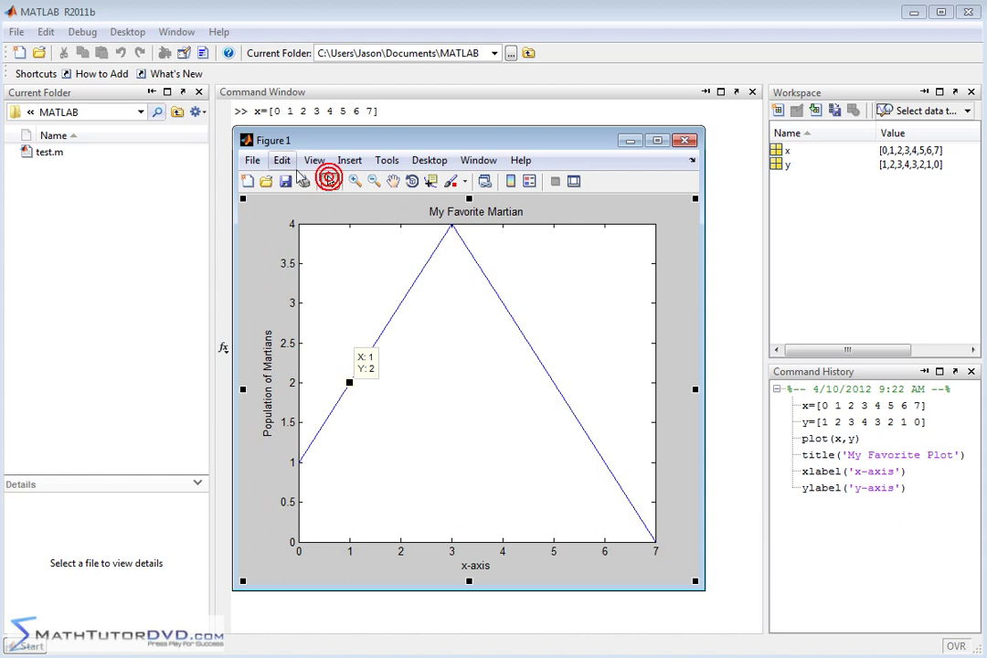
pyautogui.click(289, 162)
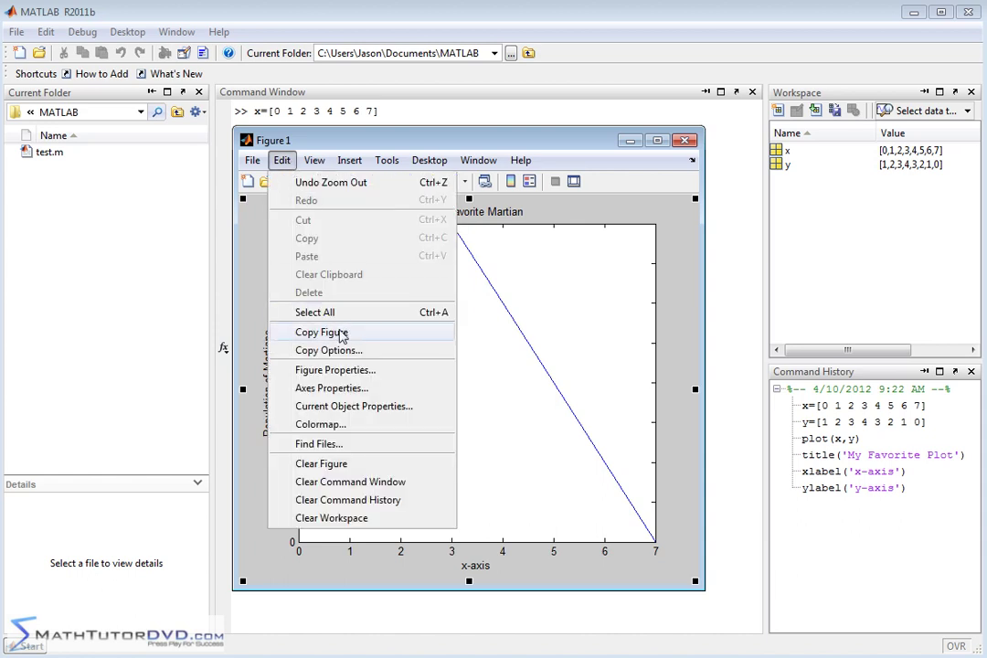
pyautogui.click(334, 334)
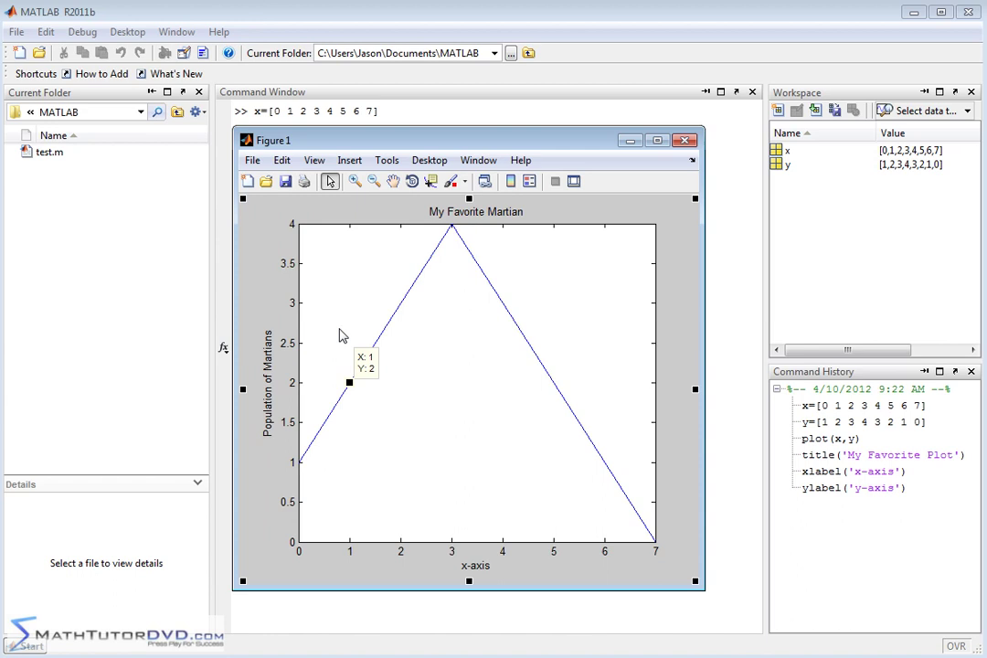